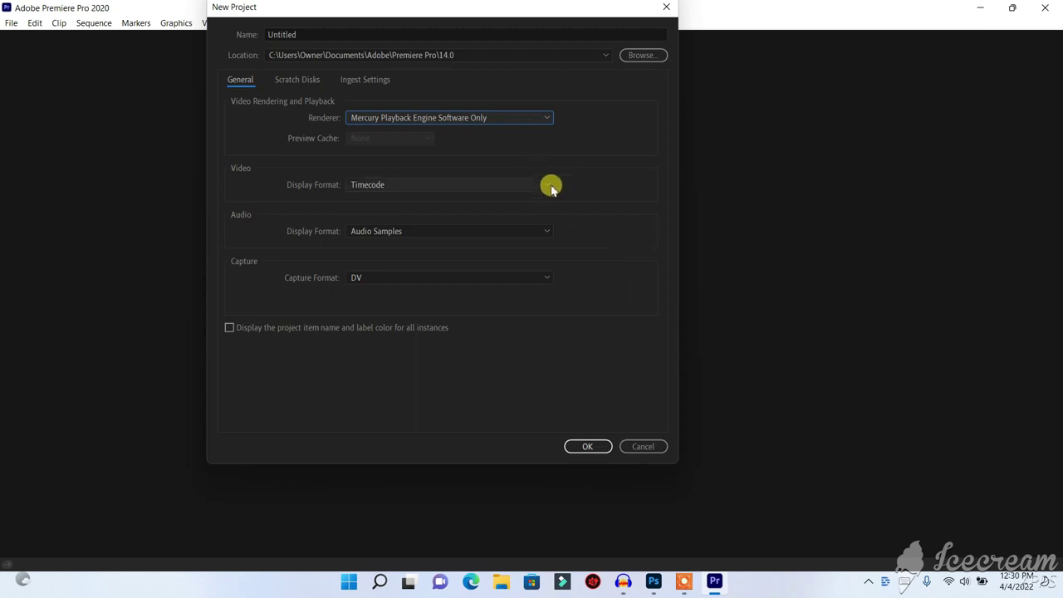
- Create the project with the Mercury Playback Engine GPU Acceleration (OpenCL) renderer, overwriting, then minimize Premiere
{"action": "left_click", "coordinate": [488, 119]}
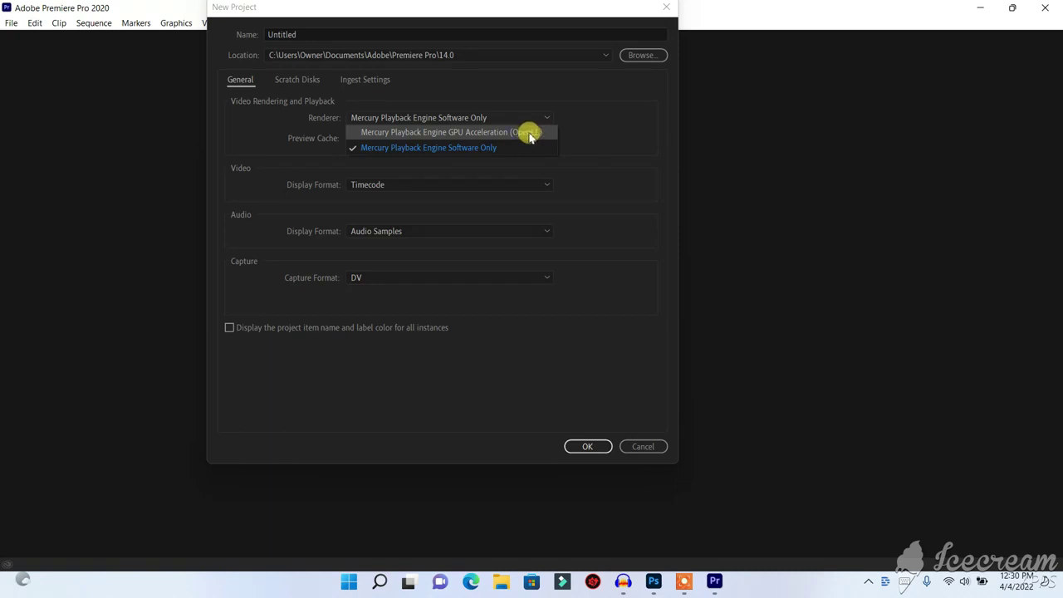
{"action": "left_click", "coordinate": [486, 135]}
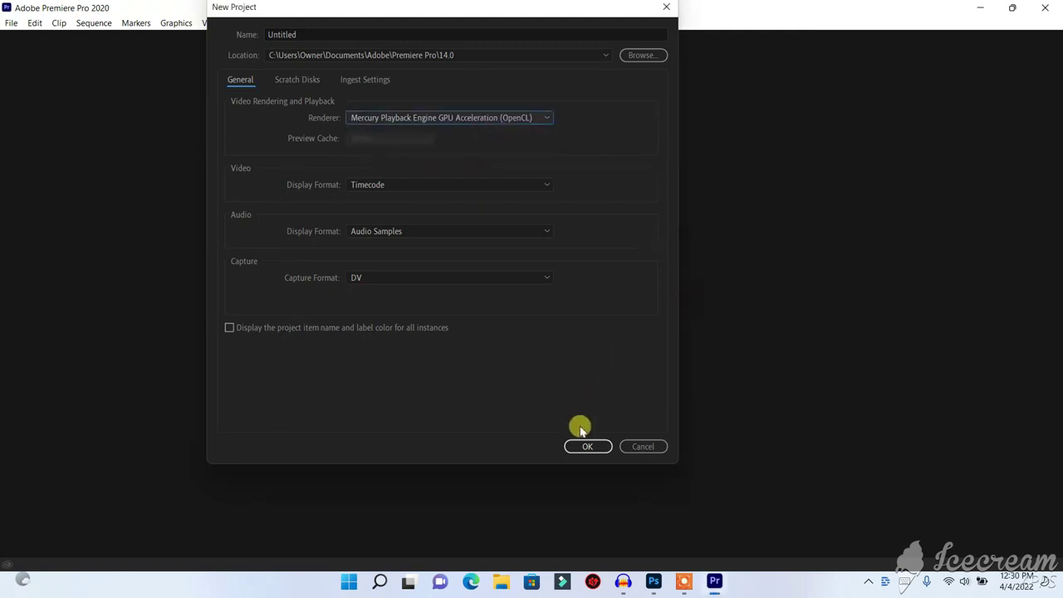
{"action": "left_click", "coordinate": [592, 452]}
{"action": "left_click", "coordinate": [487, 253]}
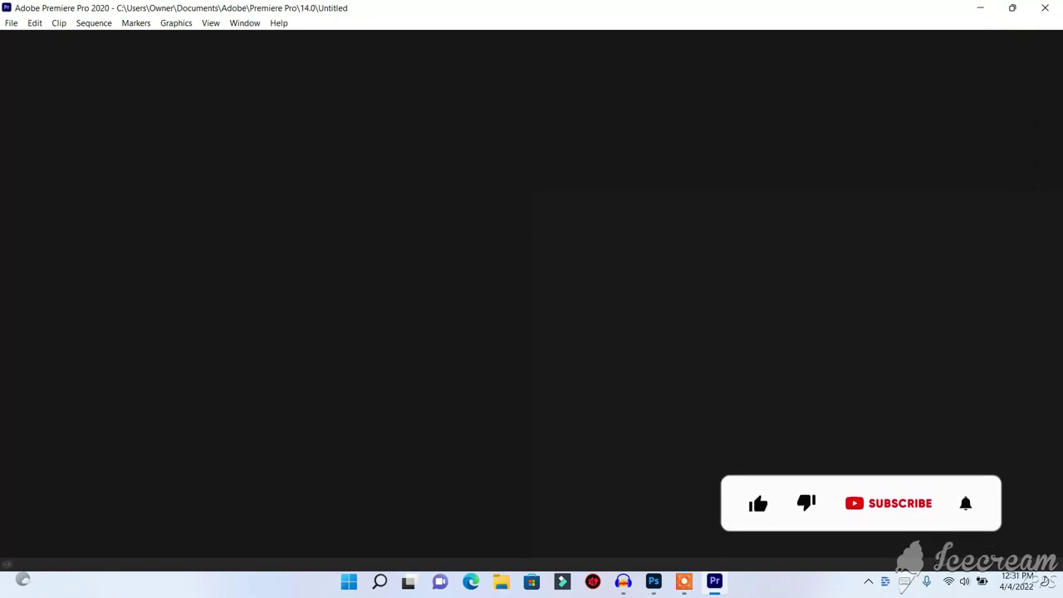
{"action": "left_click", "coordinate": [977, 7]}
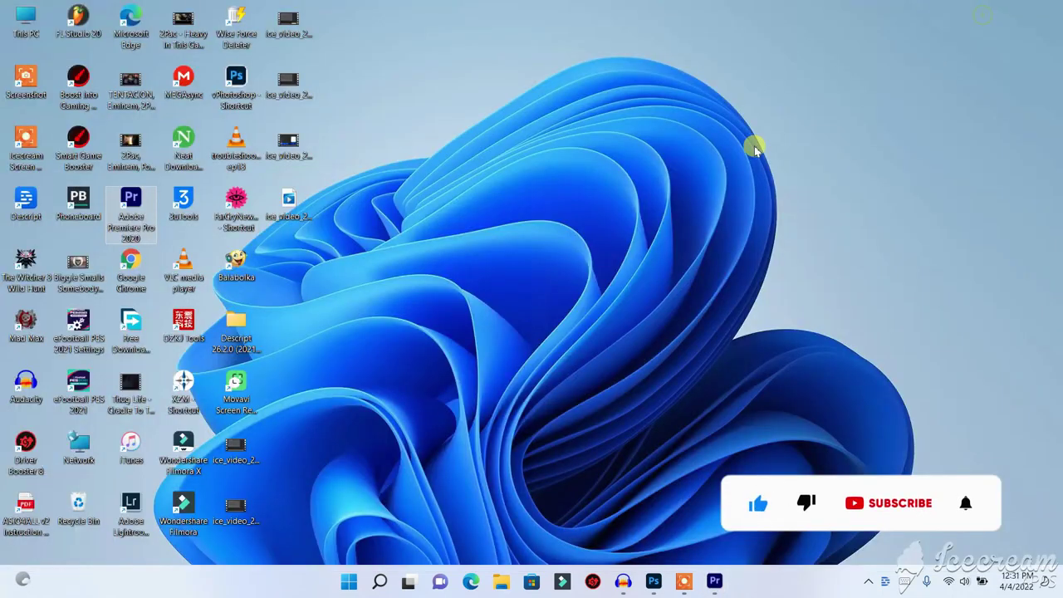
- Refresh the desktop icons from the desktop context menu
{"action": "right_click", "coordinate": [809, 200]}
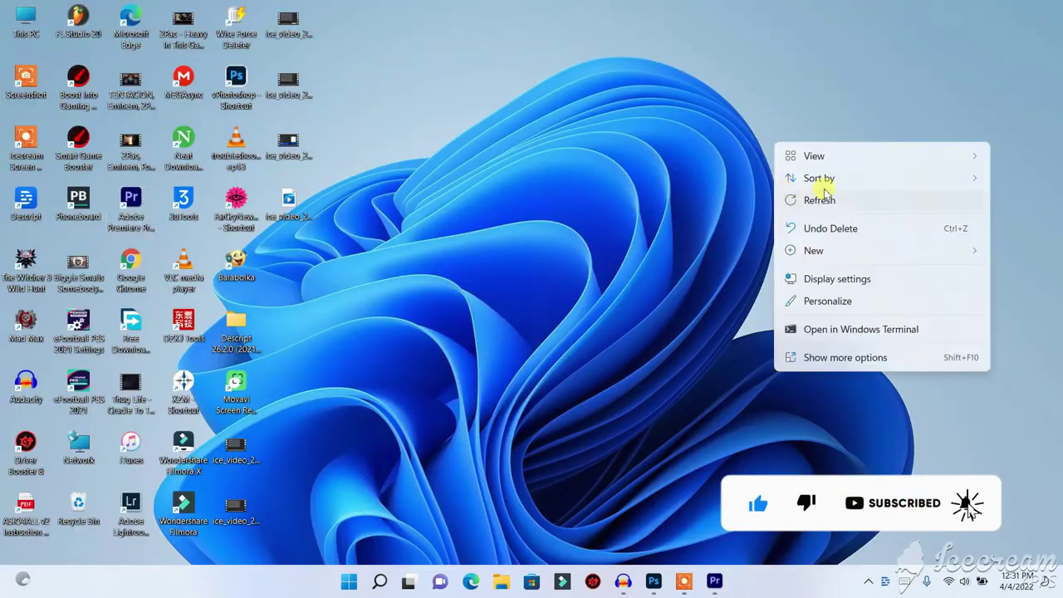
{"action": "left_click", "coordinate": [600, 142]}
{"action": "right_click", "coordinate": [492, 72]}
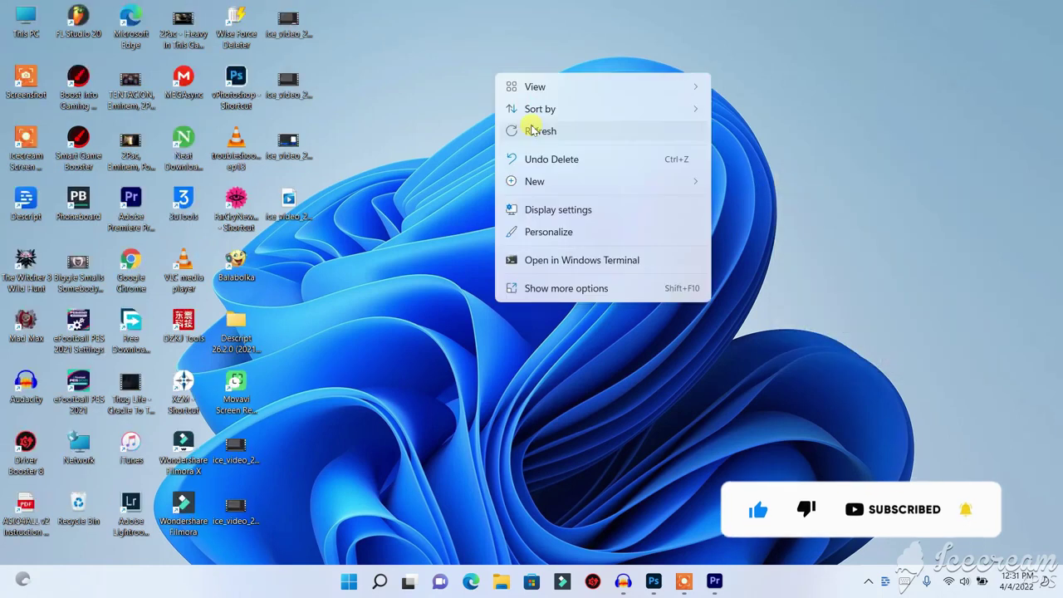
{"action": "left_click", "coordinate": [527, 129]}
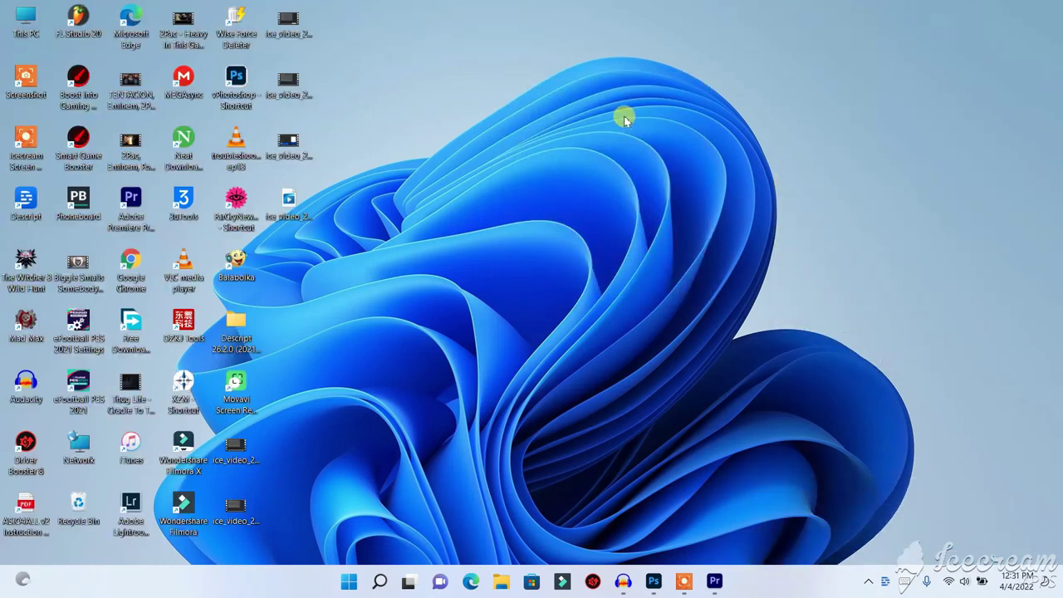
- Open Display settings from the desktop and scroll down the page
{"action": "right_click", "coordinate": [640, 118]}
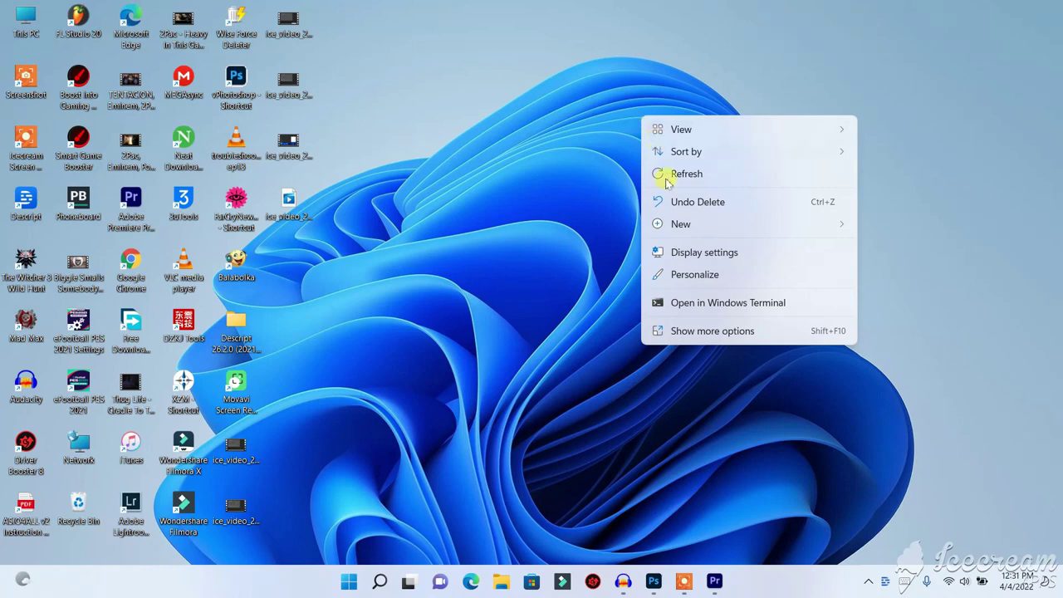
{"action": "left_click", "coordinate": [695, 251]}
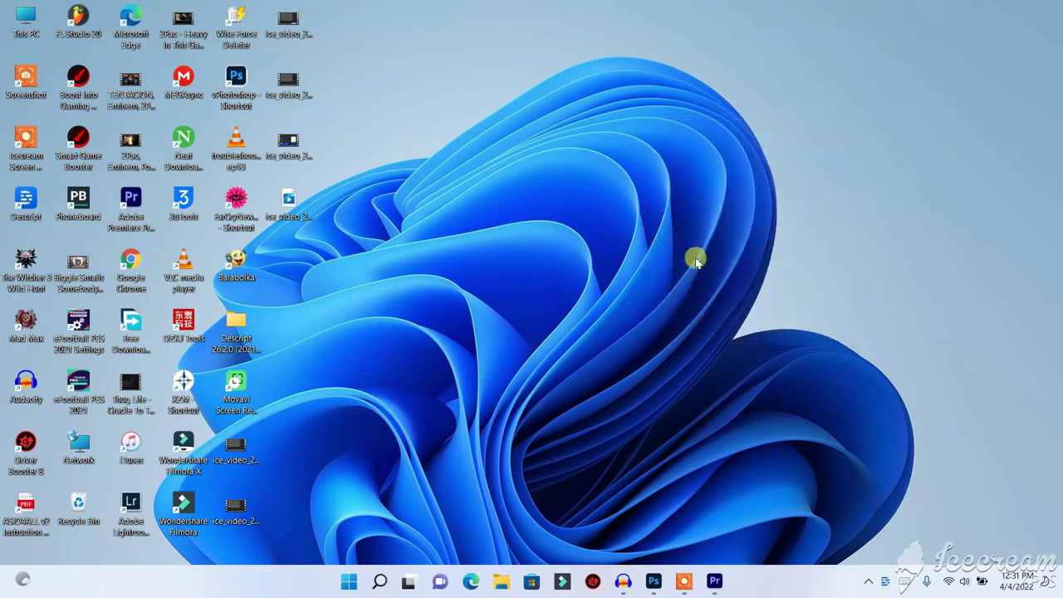
{"action": "scroll", "coordinate": [492, 229], "scroll_direction": "down", "scroll_amount": 5}
{"action": "scroll", "coordinate": [492, 230], "scroll_direction": "down", "scroll_amount": 2}
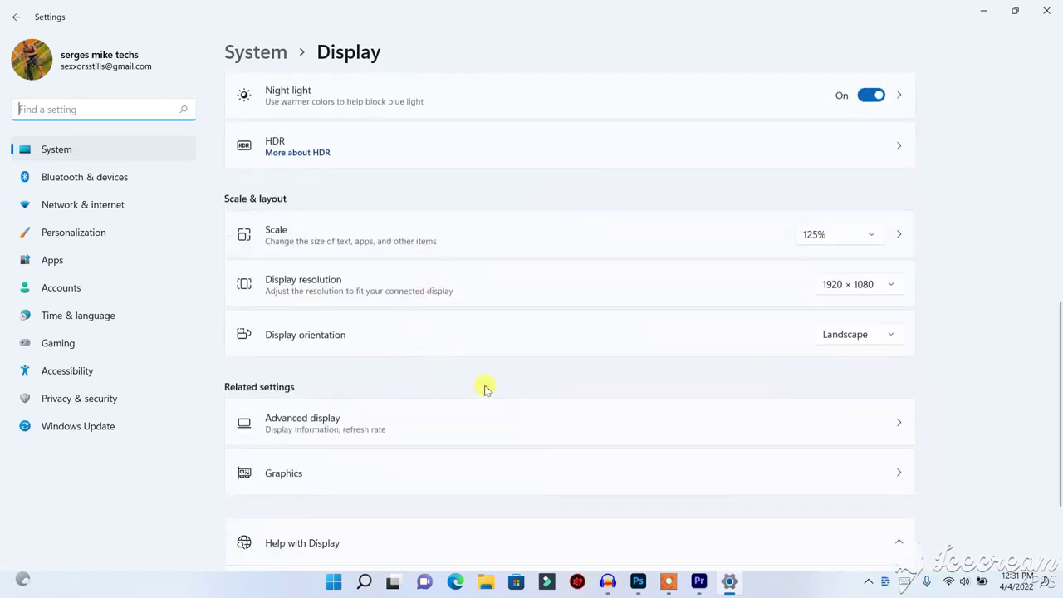
- On the Graphics page, browse to add the Adobe Premiere Pro 2020 desktop shortcut
{"action": "left_click", "coordinate": [388, 487]}
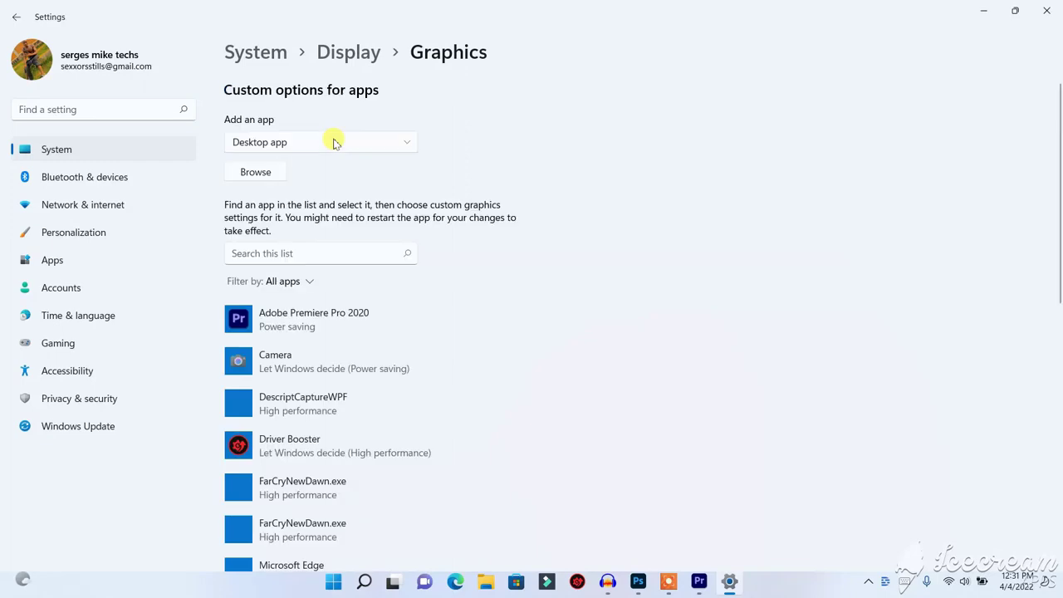
{"action": "left_click", "coordinate": [255, 173]}
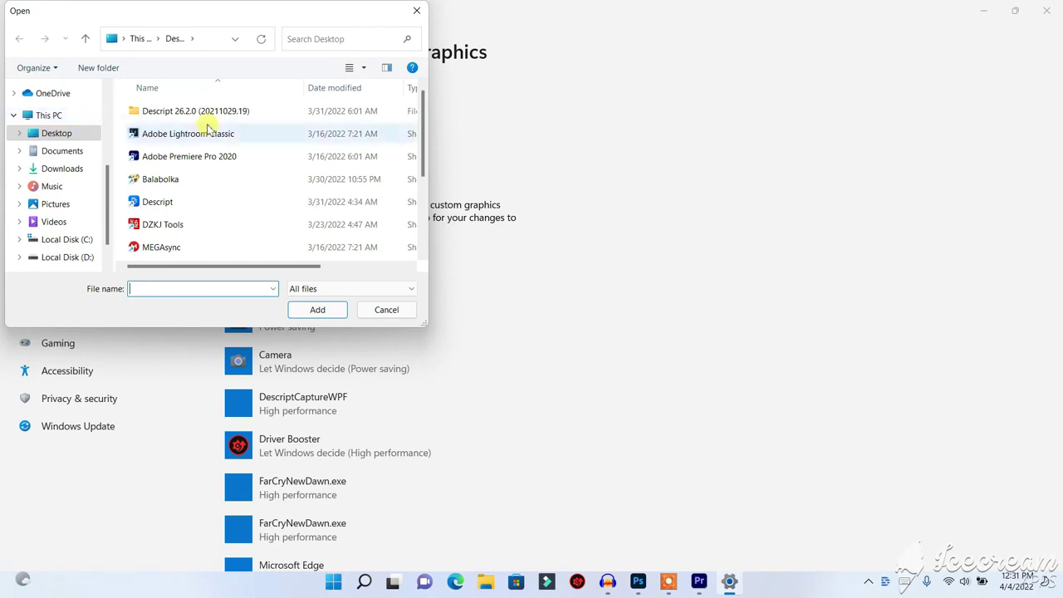
{"action": "scroll", "coordinate": [167, 138], "scroll_direction": "down", "scroll_amount": 2}
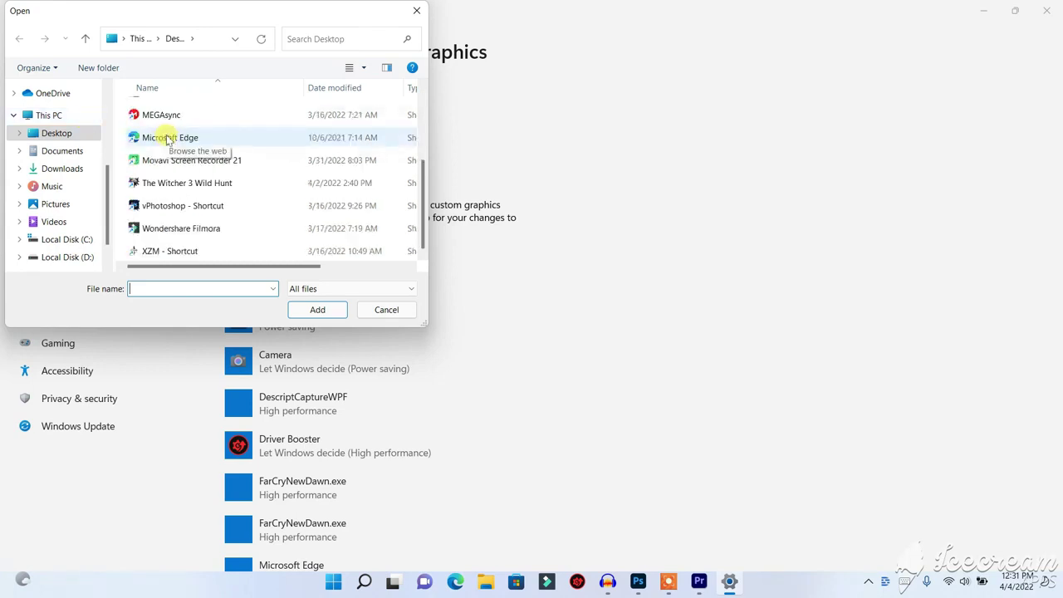
{"action": "scroll", "coordinate": [168, 139], "scroll_direction": "up", "scroll_amount": 2}
{"action": "scroll", "coordinate": [274, 169], "scroll_direction": "down", "scroll_amount": 2}
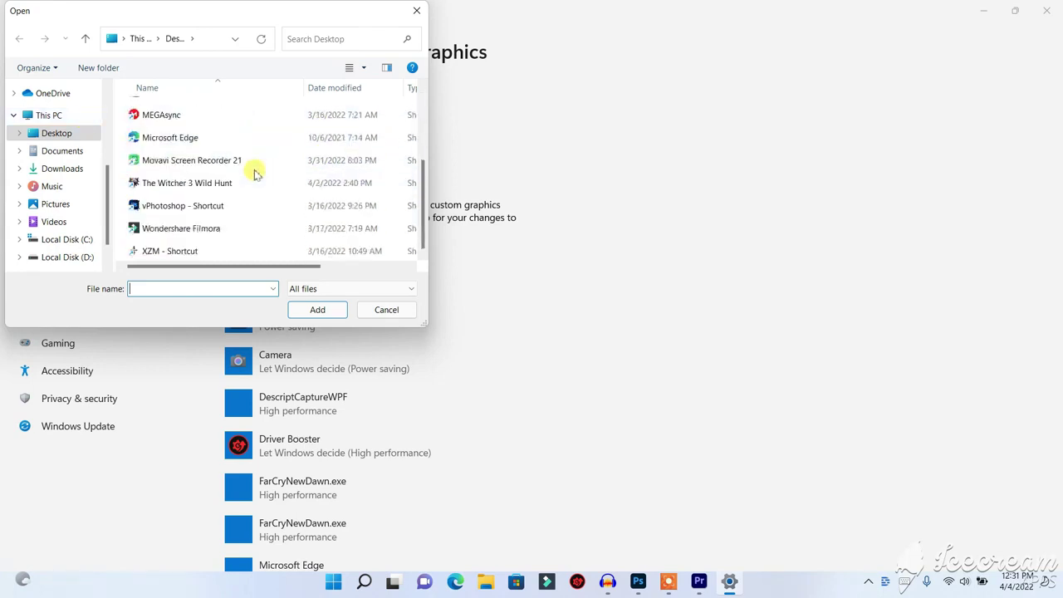
{"action": "scroll", "coordinate": [200, 179], "scroll_direction": "up", "scroll_amount": 2}
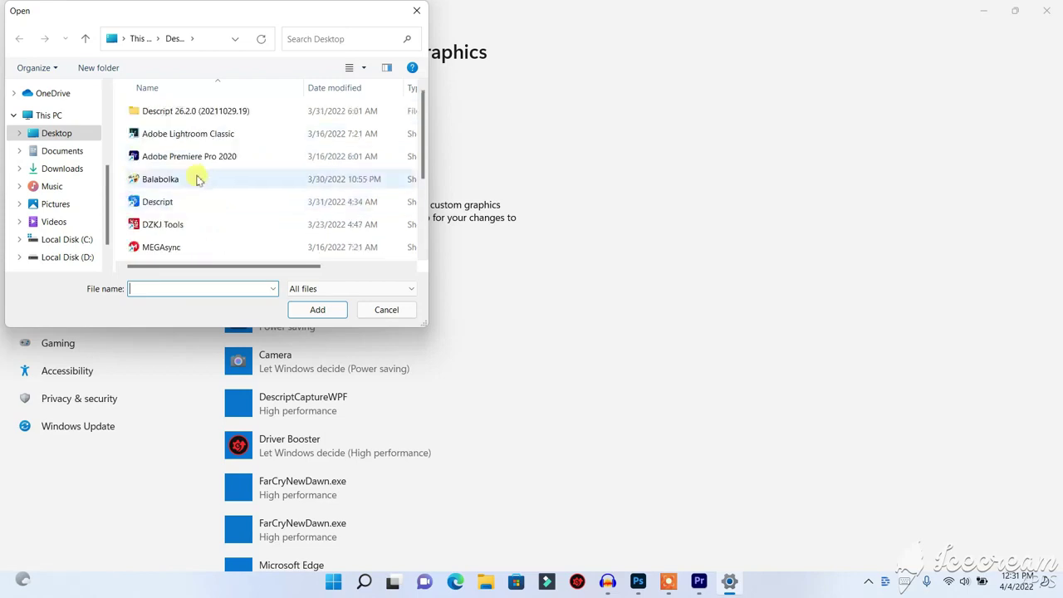
{"action": "left_click", "coordinate": [208, 158]}
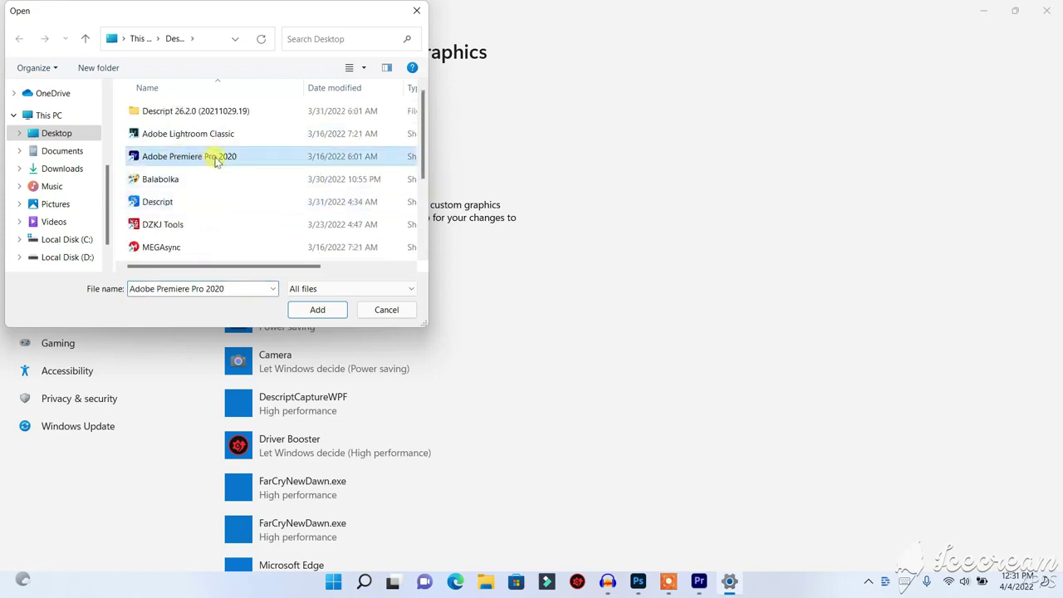
{"action": "double_click", "coordinate": [209, 158]}
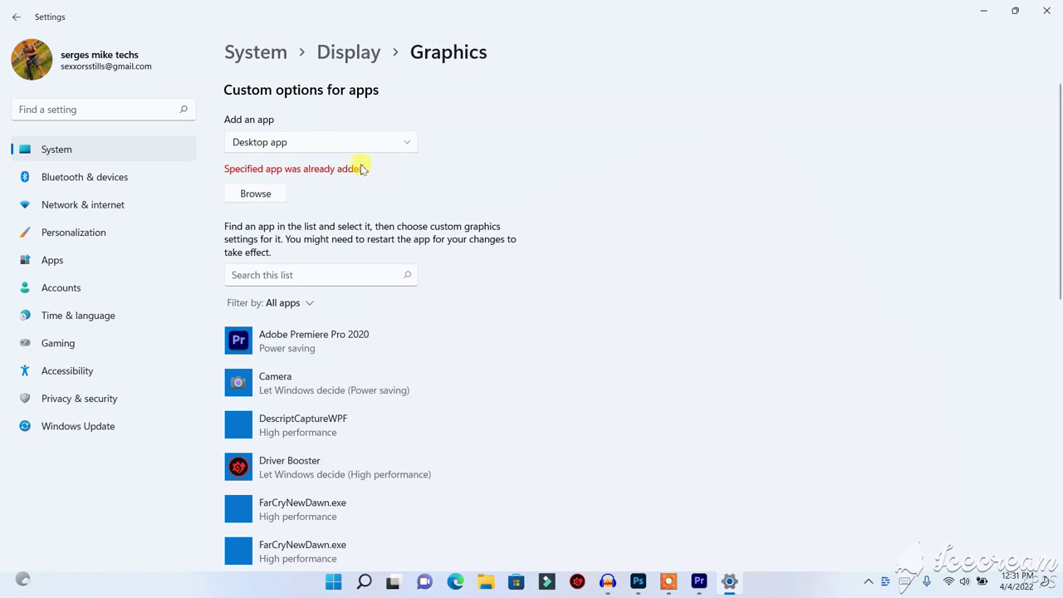
- Save High performance as Adobe Premiere Pro 2020's graphics preference and close Settings
{"action": "scroll", "coordinate": [345, 171], "scroll_direction": "down", "scroll_amount": 2}
{"action": "scroll", "coordinate": [349, 171], "scroll_direction": "up", "scroll_amount": 2}
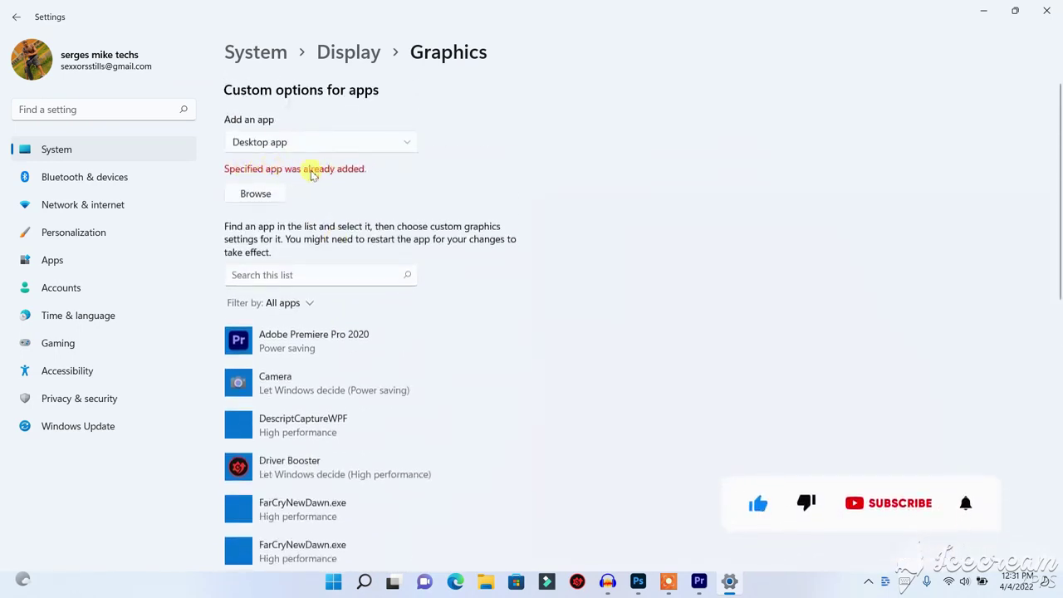
{"action": "scroll", "coordinate": [343, 174], "scroll_direction": "down", "scroll_amount": 2}
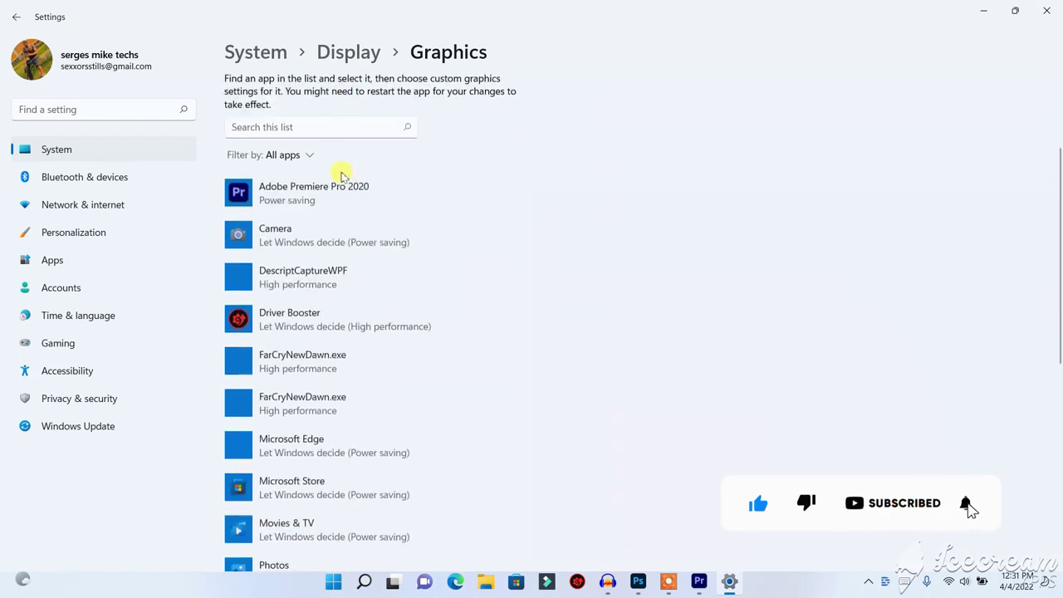
{"action": "scroll", "coordinate": [349, 183], "scroll_direction": "up", "scroll_amount": 2}
{"action": "scroll", "coordinate": [333, 197], "scroll_direction": "down", "scroll_amount": 2}
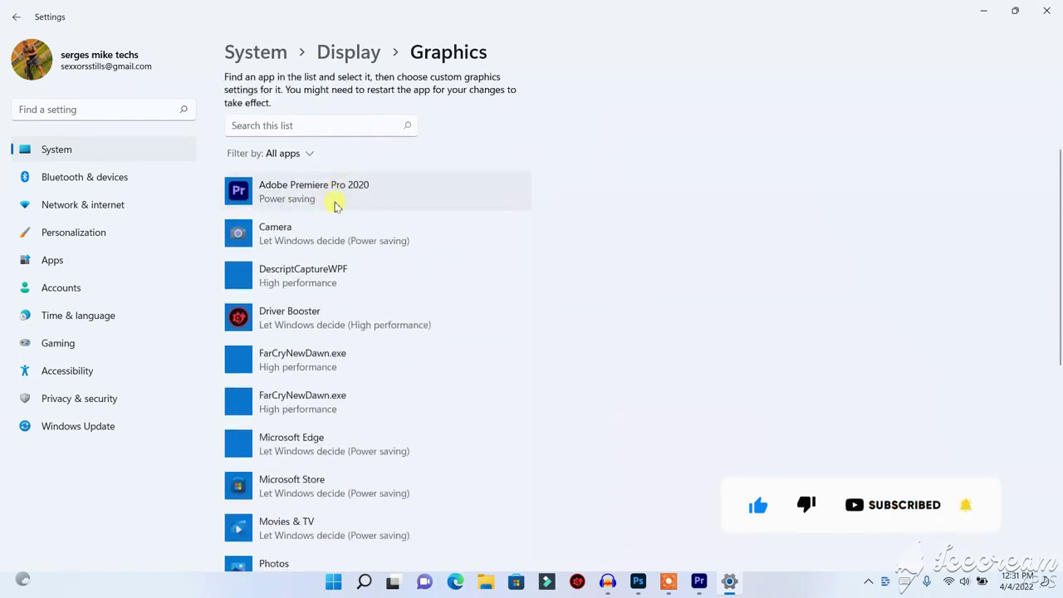
{"action": "left_click", "coordinate": [341, 199]}
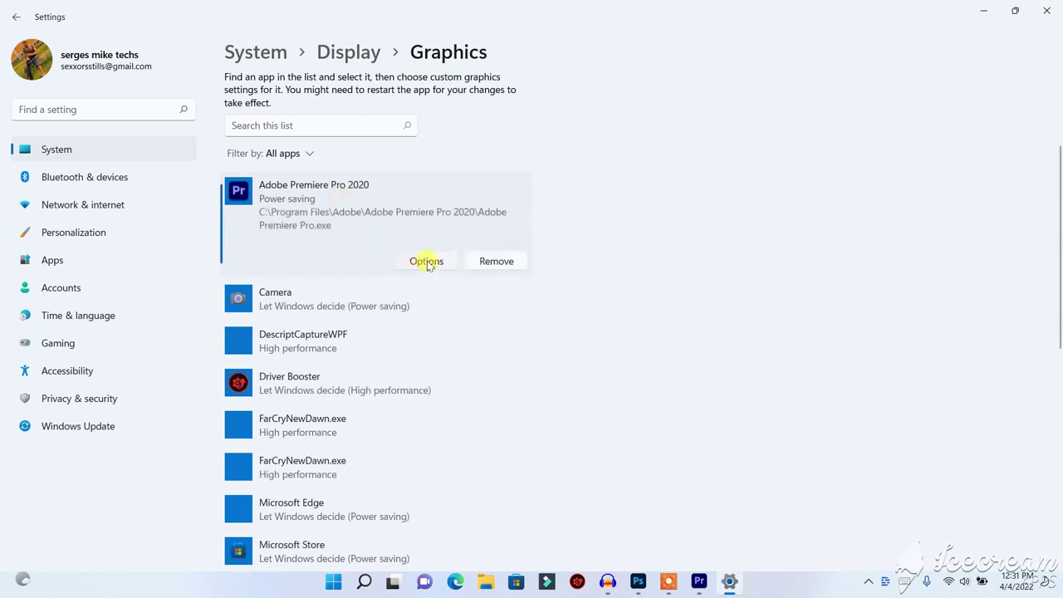
{"action": "left_click", "coordinate": [426, 261]}
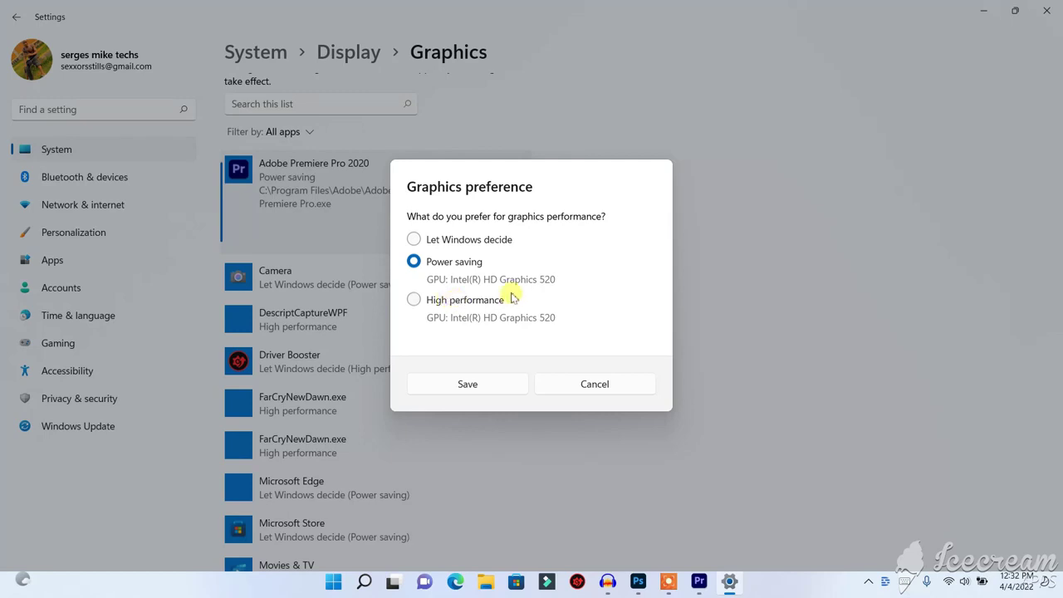
{"action": "left_click", "coordinate": [438, 301]}
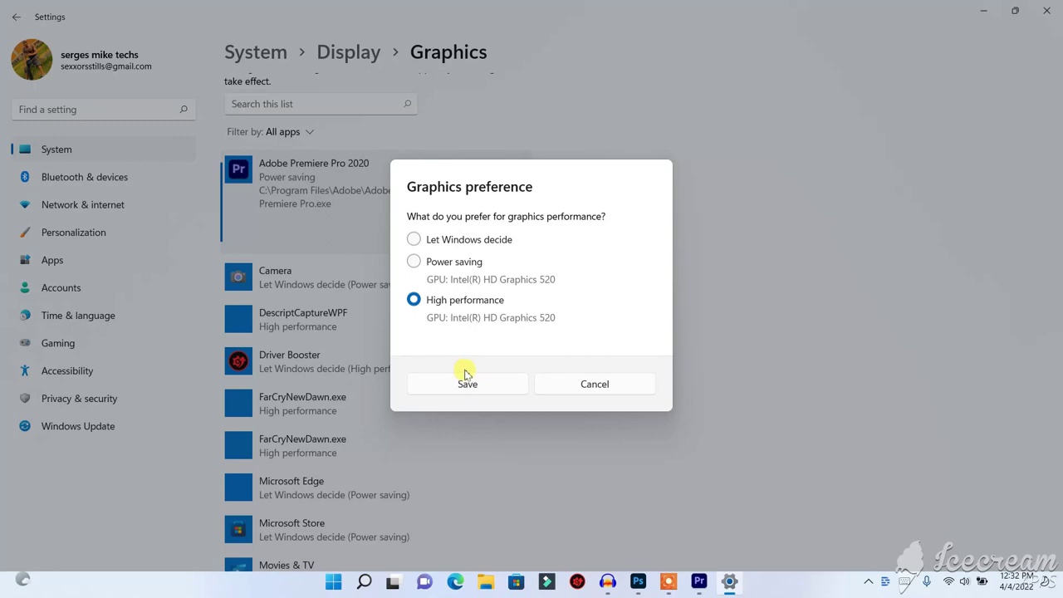
{"action": "left_click", "coordinate": [466, 385]}
{"action": "left_click", "coordinate": [1044, 6]}
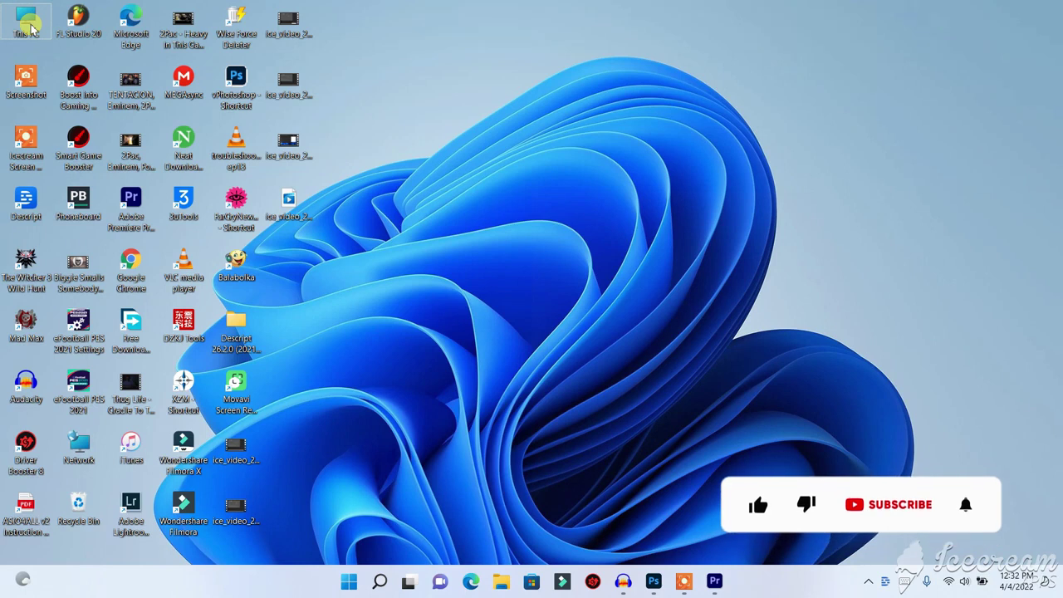
- Open This PC's Properties and scroll the About page to Related settings
{"action": "right_click", "coordinate": [32, 28]}
{"action": "left_click", "coordinate": [73, 189]}
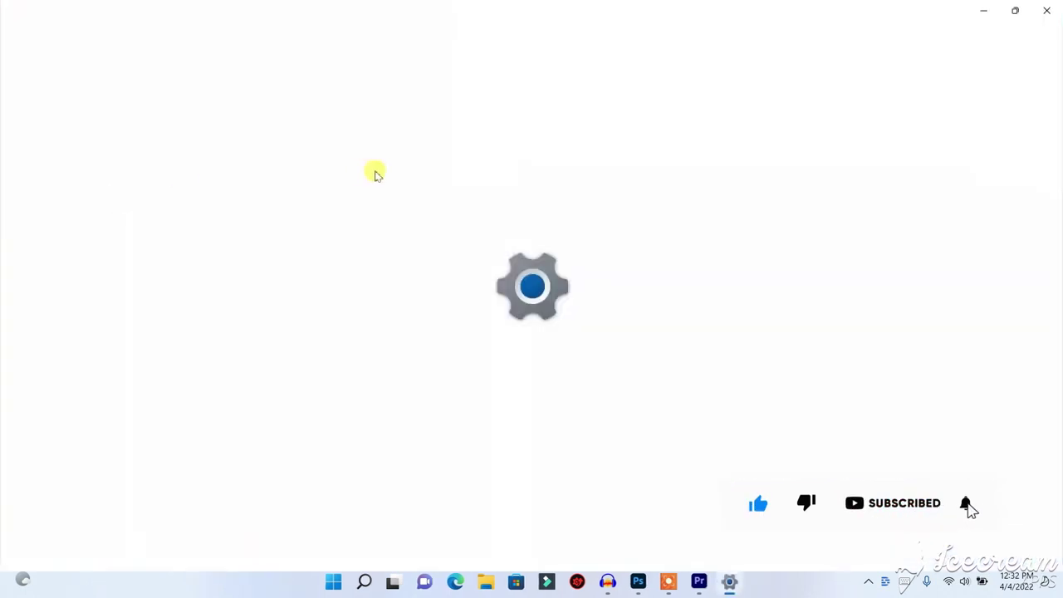
{"action": "scroll", "coordinate": [527, 209], "scroll_direction": "down", "scroll_amount": 5}
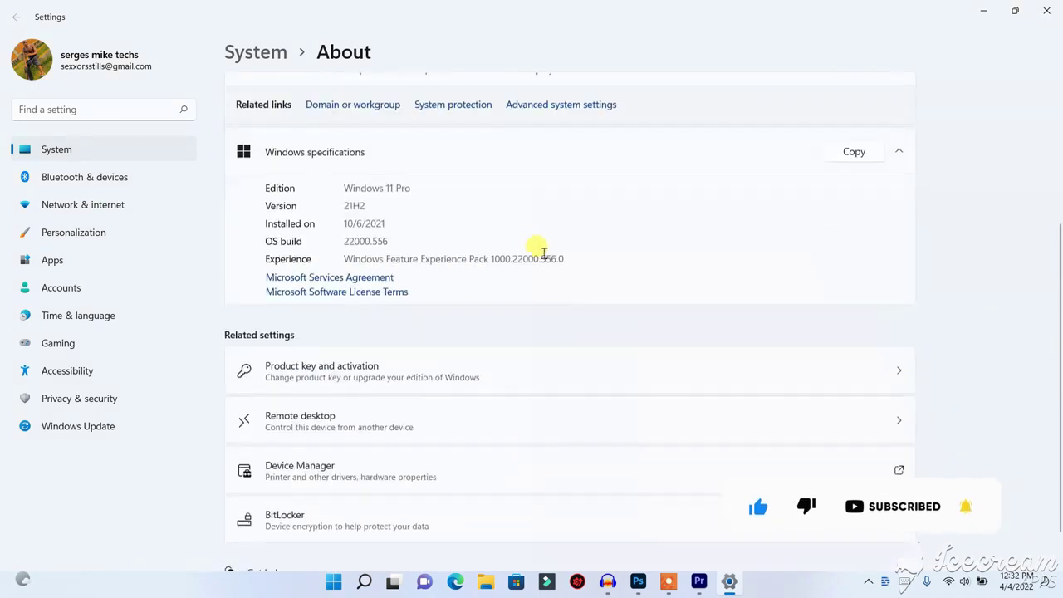
- In Device Manager, start Update driver for Intel(R) HD Graphics 520 under Display adapters
{"action": "left_click", "coordinate": [557, 423]}
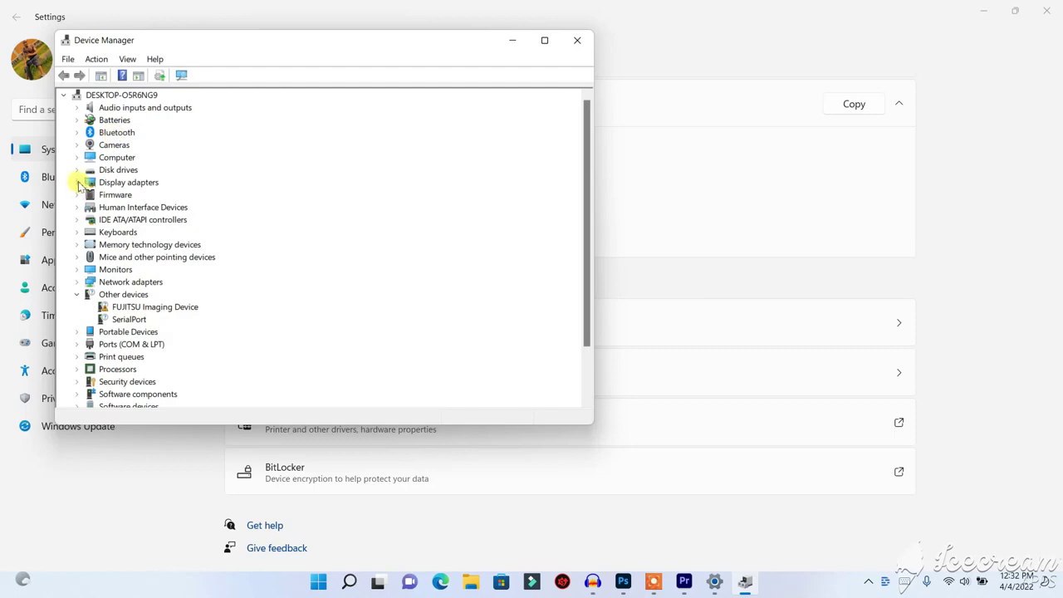
{"action": "left_click", "coordinate": [77, 183]}
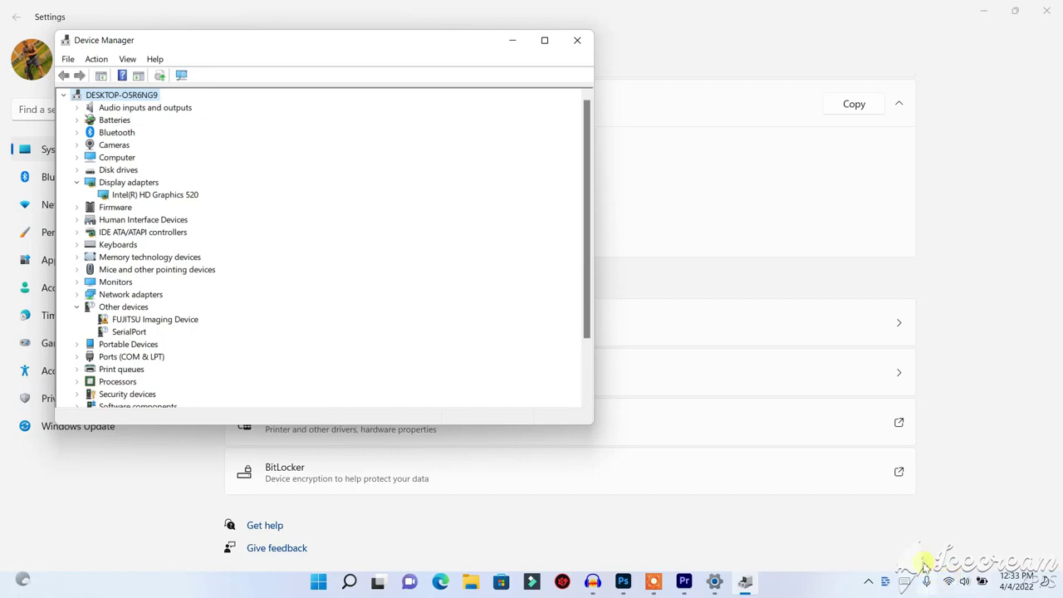
{"action": "left_click", "coordinate": [160, 195]}
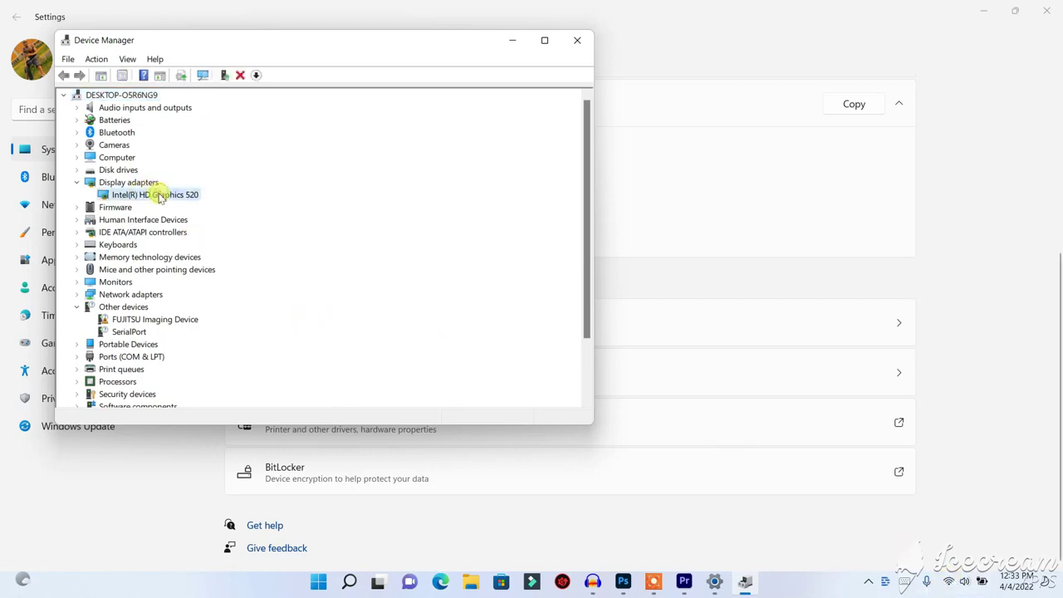
{"action": "right_click", "coordinate": [165, 198]}
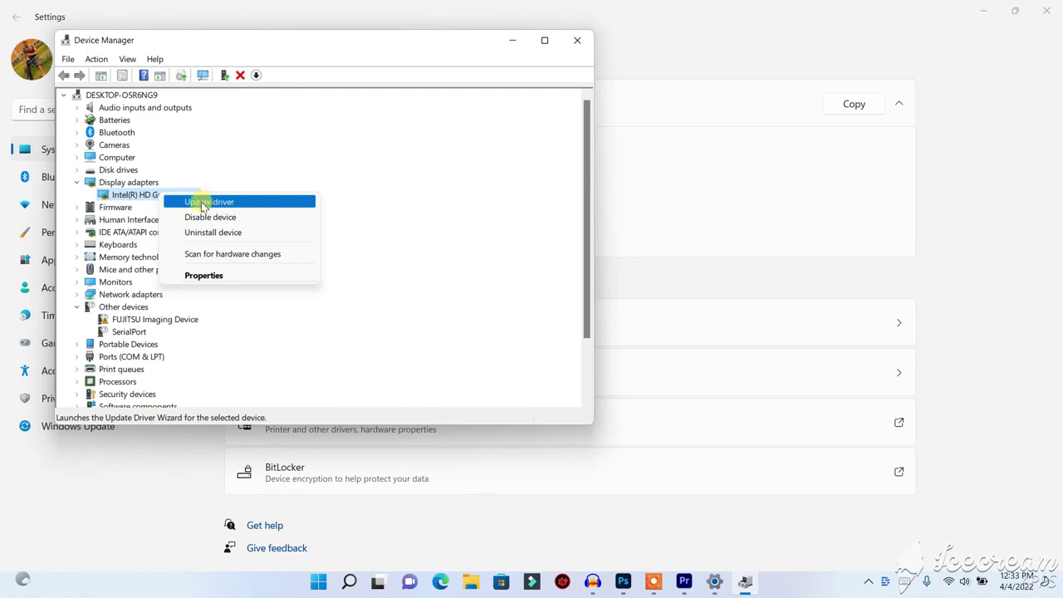
{"action": "left_click", "coordinate": [116, 196]}
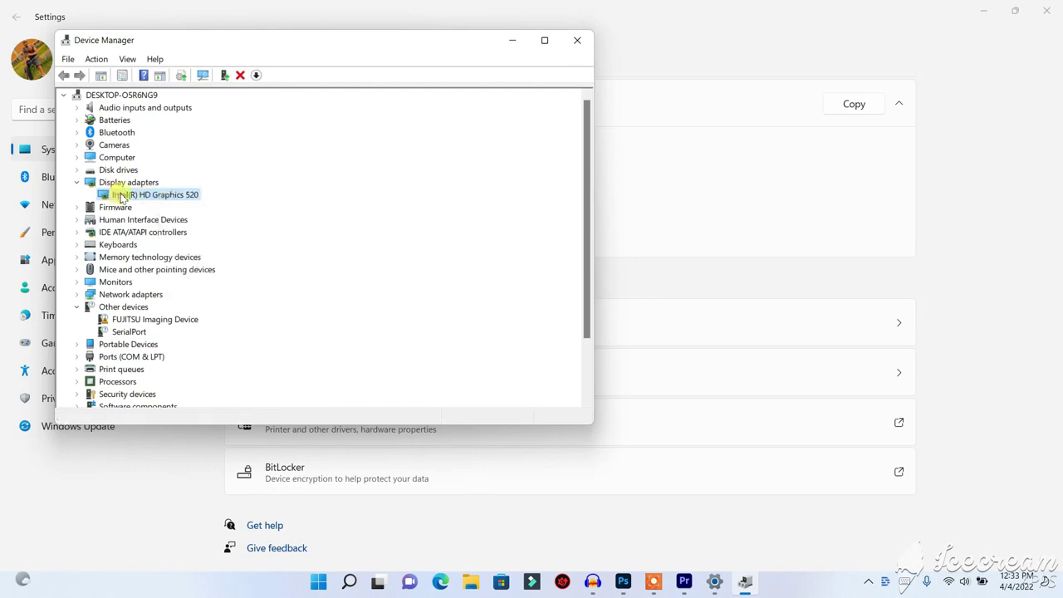
{"action": "right_click", "coordinate": [119, 196]}
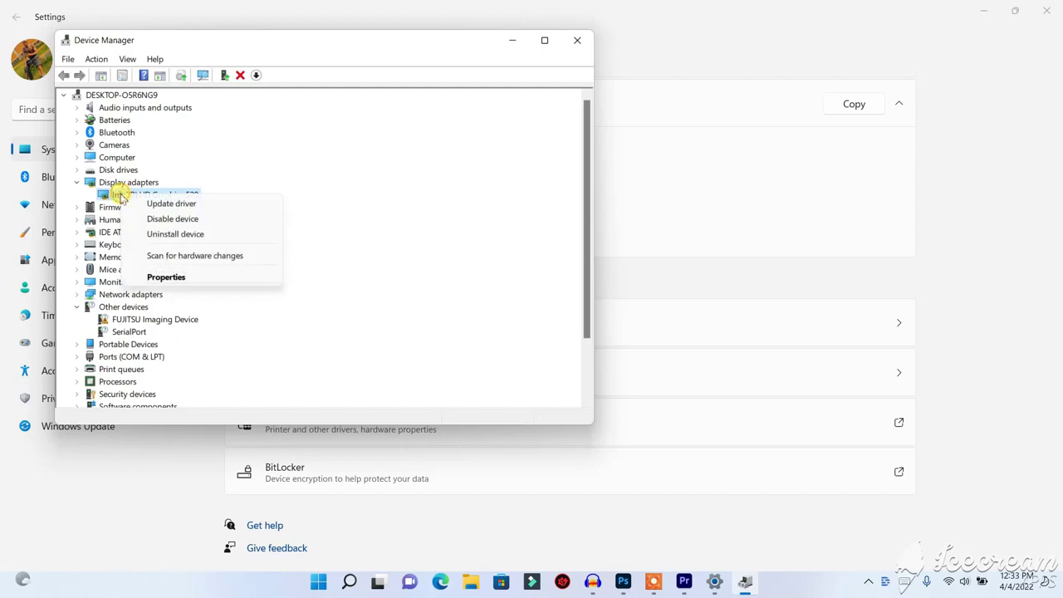
{"action": "left_click", "coordinate": [173, 204]}
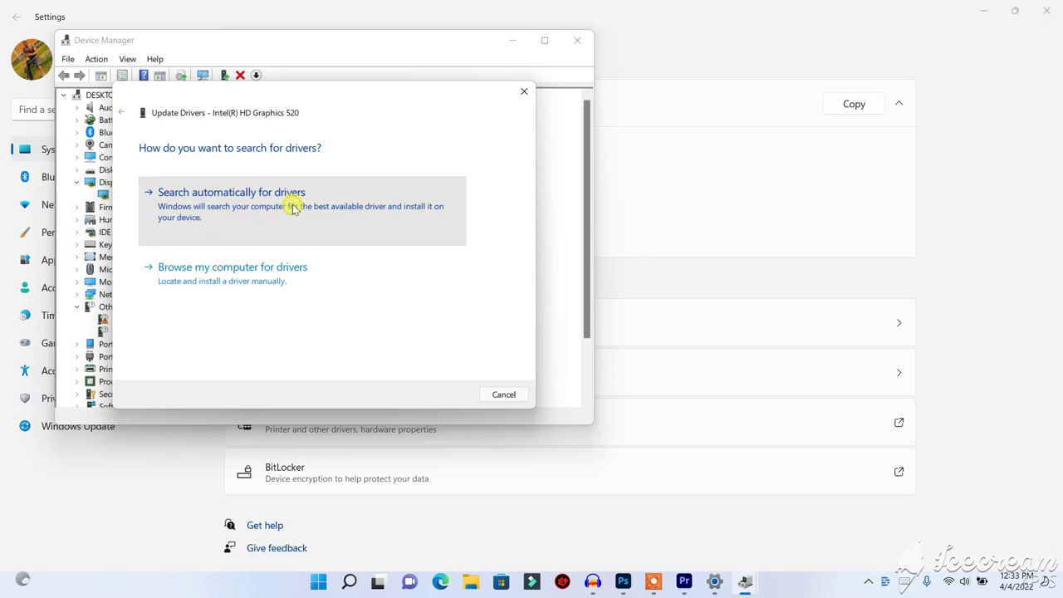
- Search automatically for an Intel(R) HD Graphics 520 driver, find it current, and close Device Manager
{"action": "left_click", "coordinate": [293, 206]}
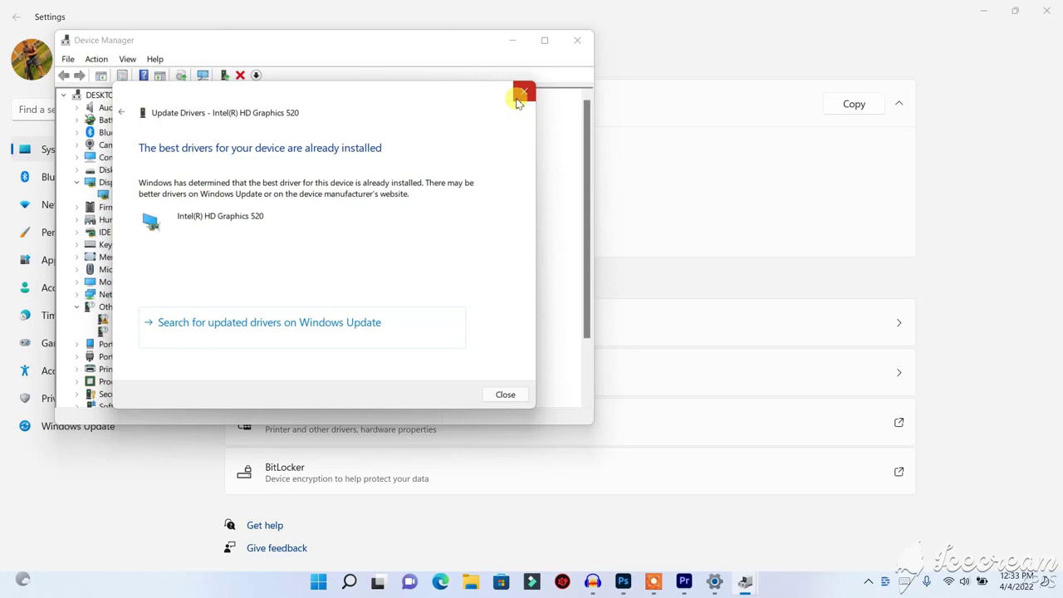
{"action": "left_click", "coordinate": [523, 92]}
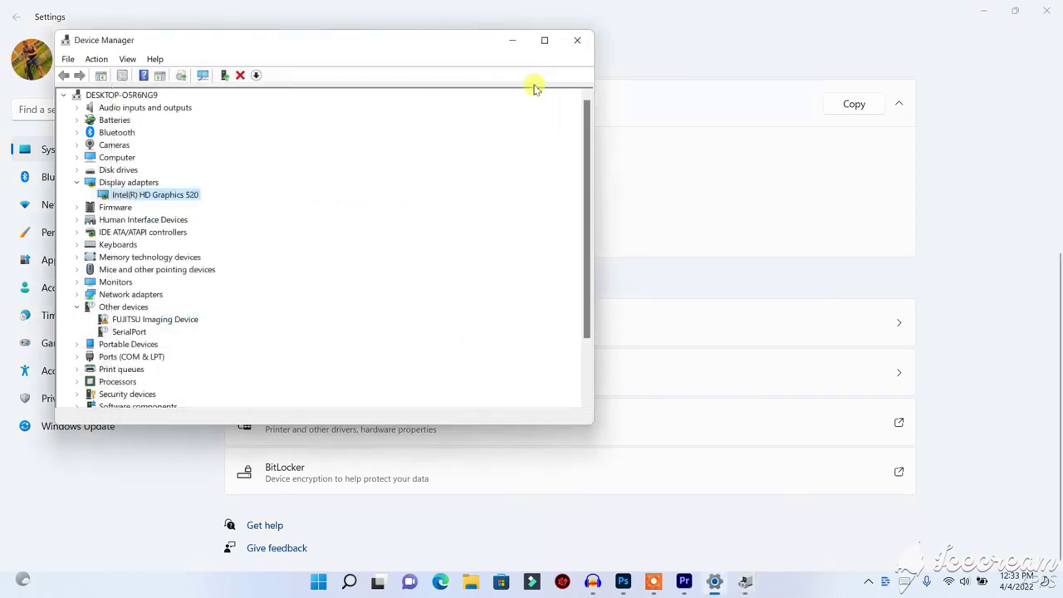
{"action": "left_click", "coordinate": [573, 40]}
- Close the Settings About window, leaving only the desktop
{"action": "left_click", "coordinate": [1017, 10]}
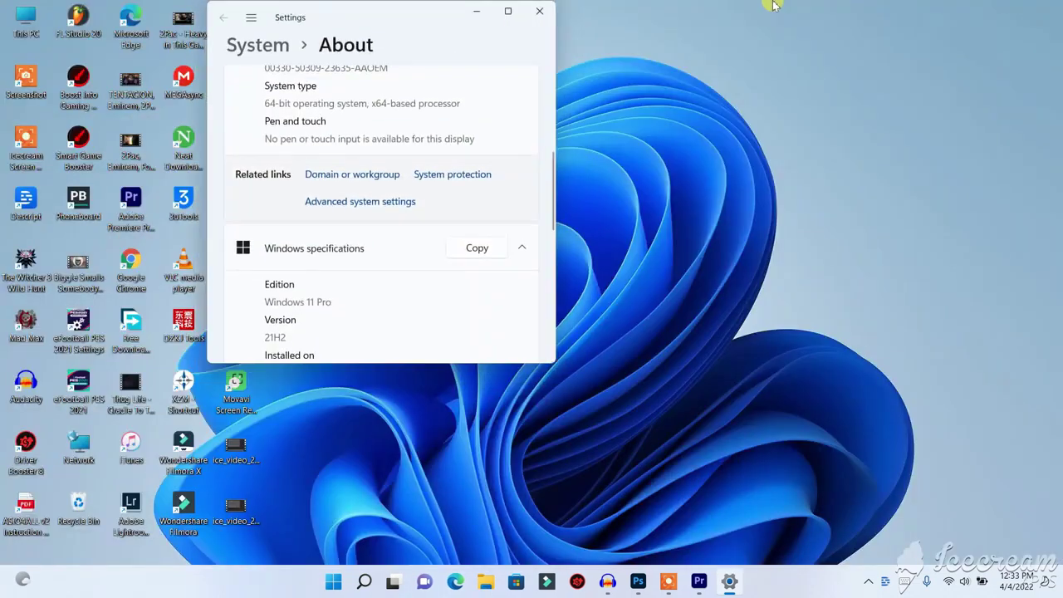
{"action": "left_click", "coordinate": [540, 11]}
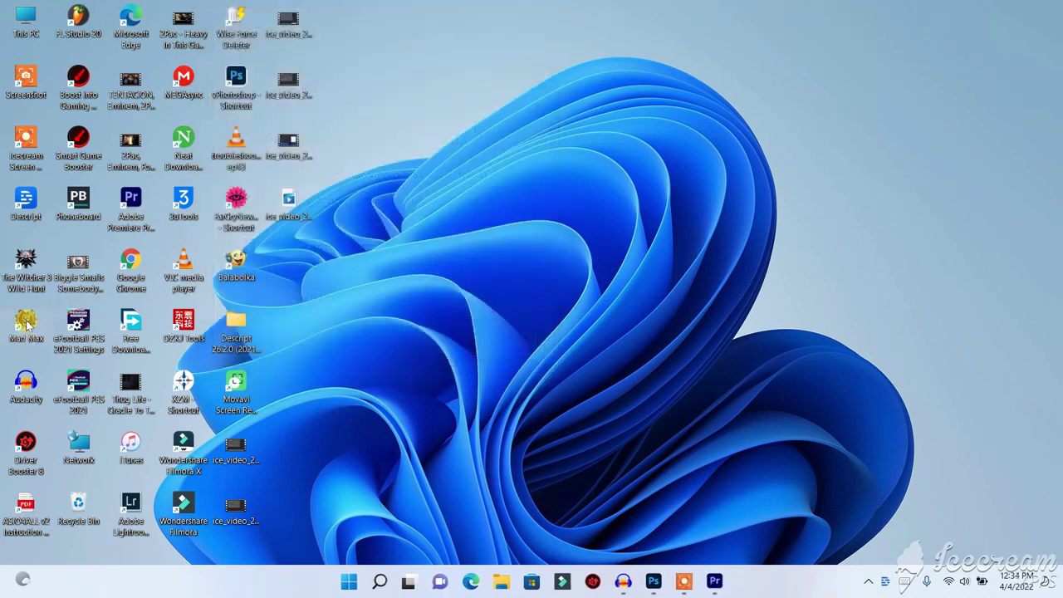
- Launch Driver Booster 8 and run a fresh scan, listing 18 outdated drivers
{"action": "double_click", "coordinate": [28, 453]}
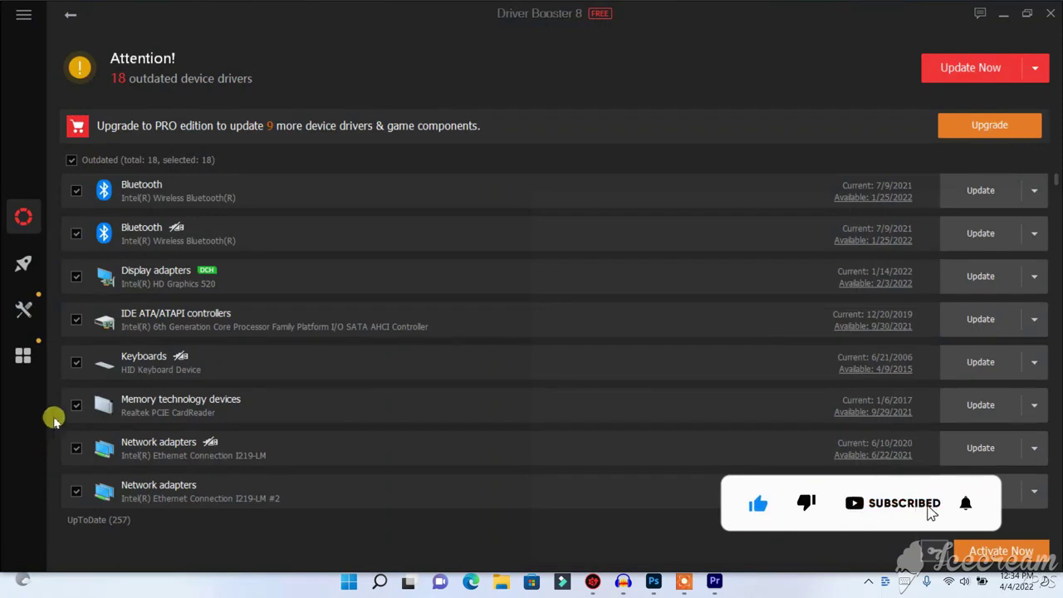
{"action": "left_click", "coordinate": [75, 16]}
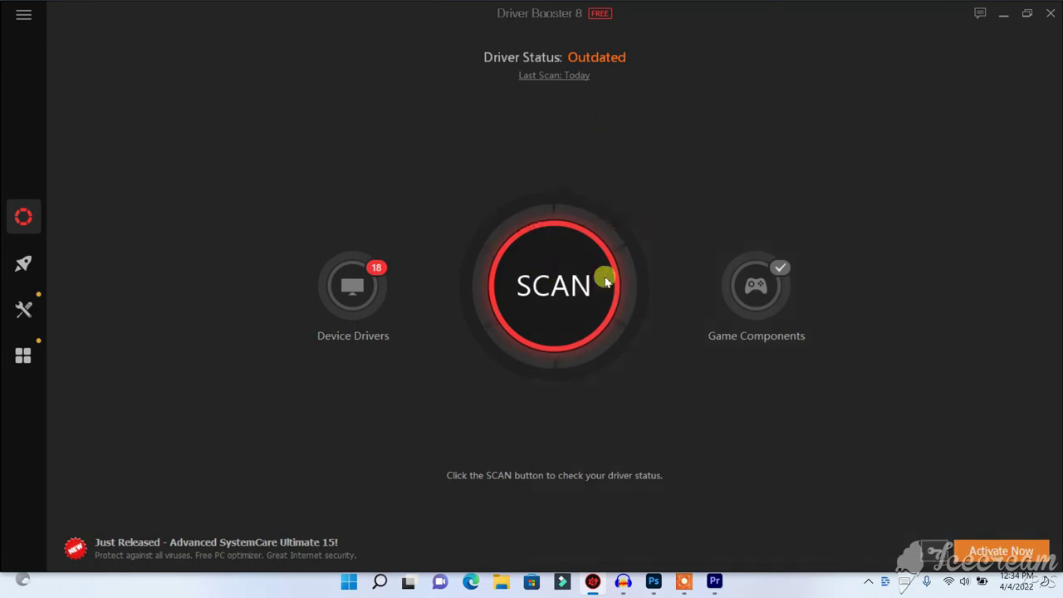
{"action": "left_click", "coordinate": [562, 277]}
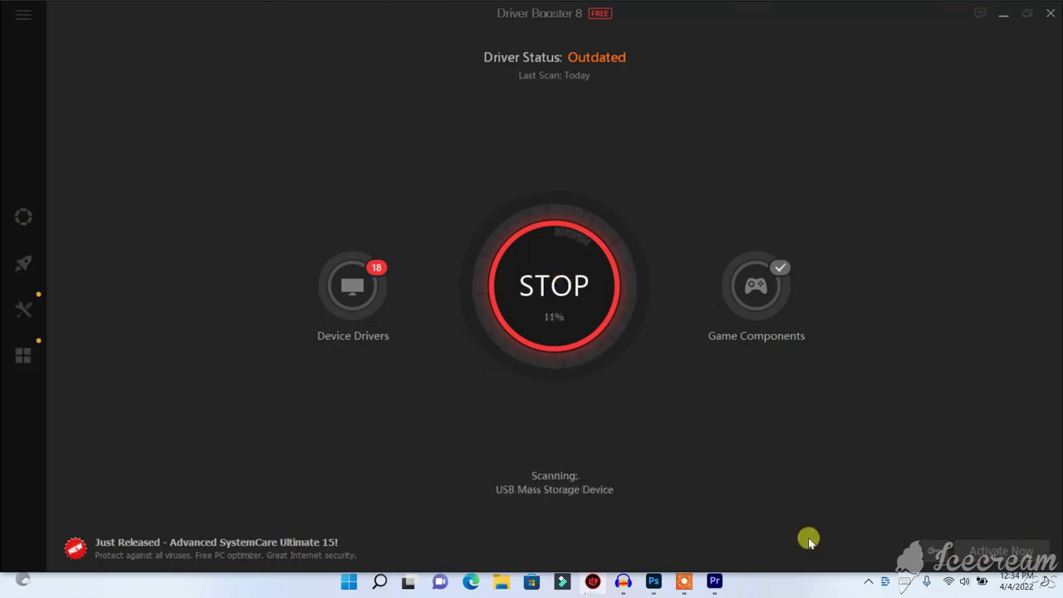
{"action": "left_click", "coordinate": [867, 587]}
{"action": "left_click", "coordinate": [855, 542]}
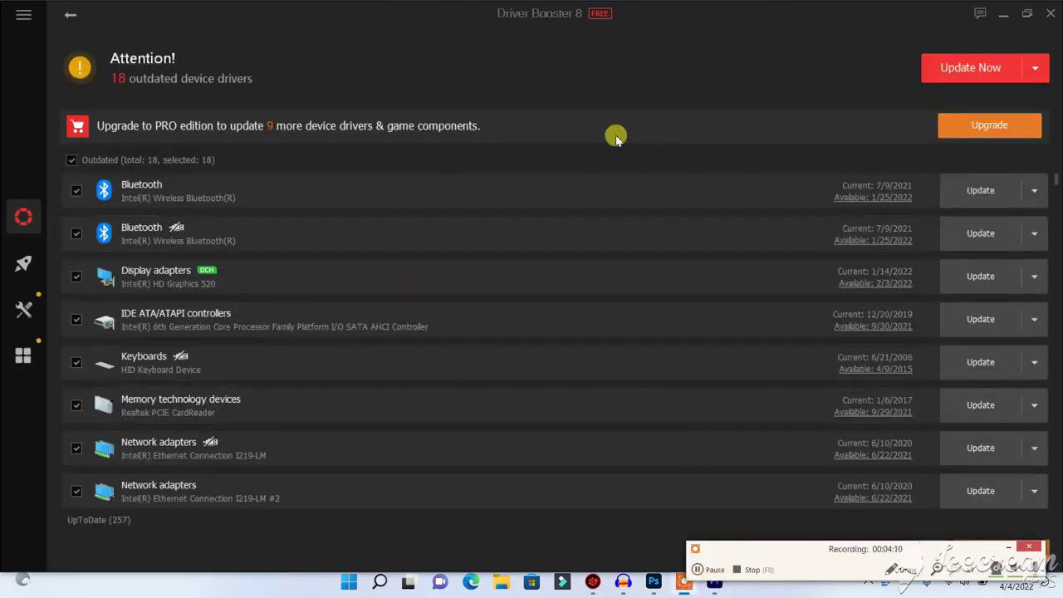
{"action": "scroll", "coordinate": [506, 202], "scroll_direction": "down", "scroll_amount": 10}
{"action": "scroll", "coordinate": [427, 231], "scroll_direction": "down", "scroll_amount": 9}
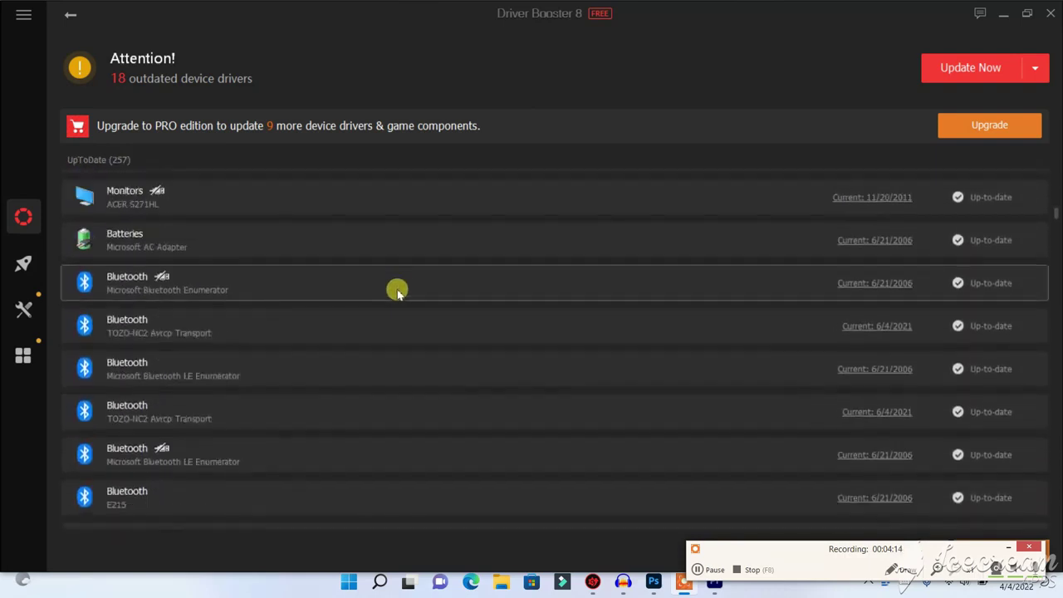
{"action": "scroll", "coordinate": [397, 291], "scroll_direction": "up", "scroll_amount": 10}
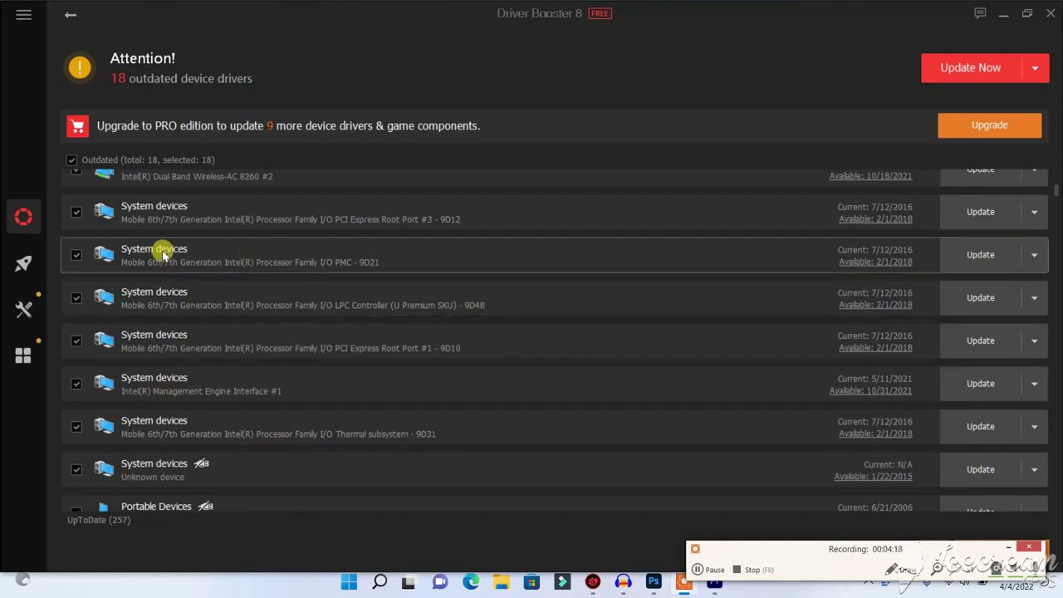
{"action": "scroll", "coordinate": [164, 256], "scroll_direction": "up", "scroll_amount": 6}
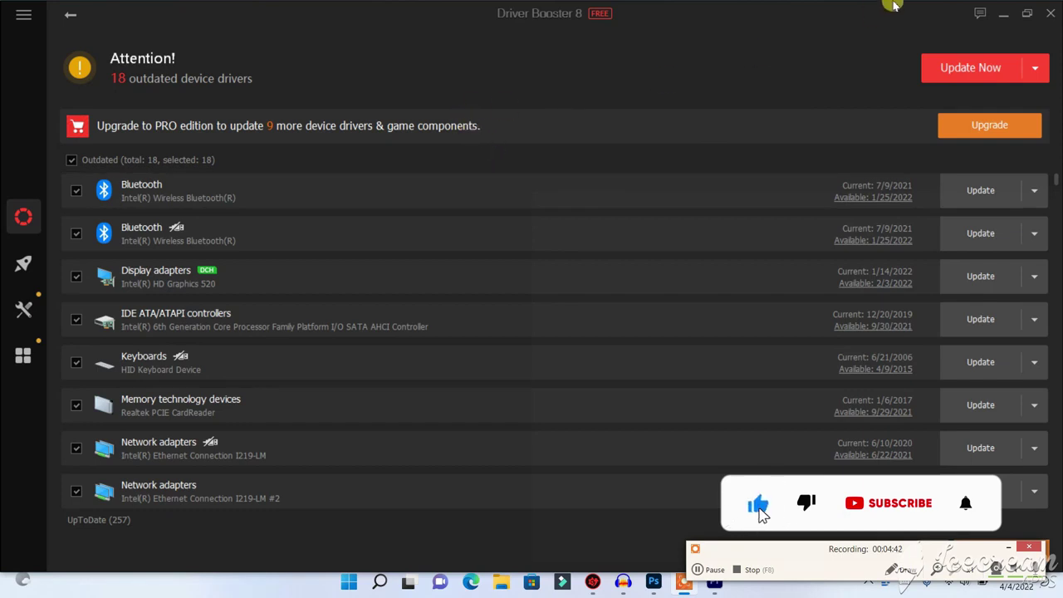
{"action": "left_click", "coordinate": [968, 279]}
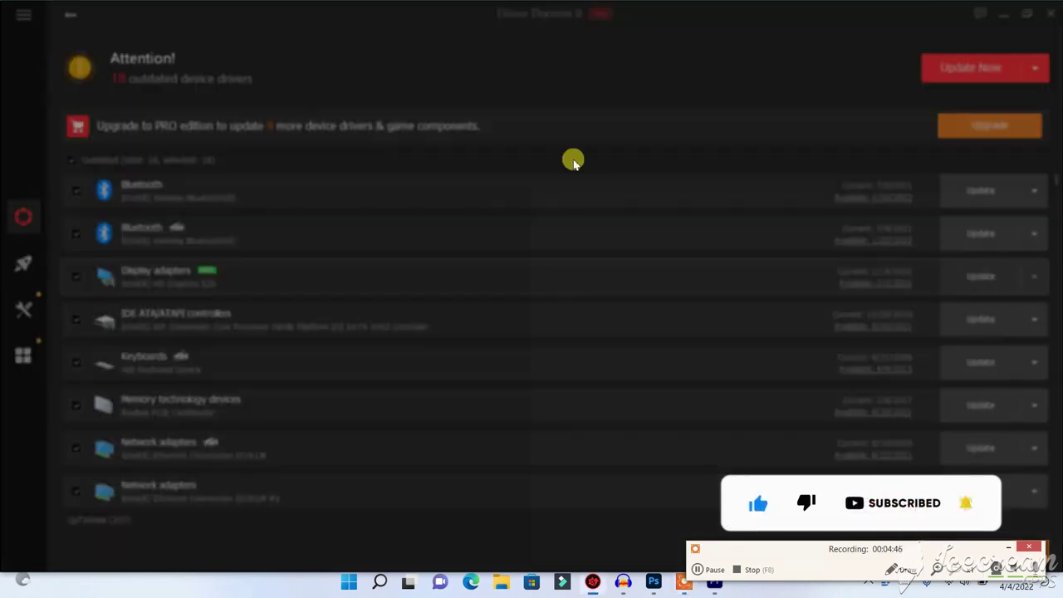
{"action": "left_click", "coordinate": [689, 366]}
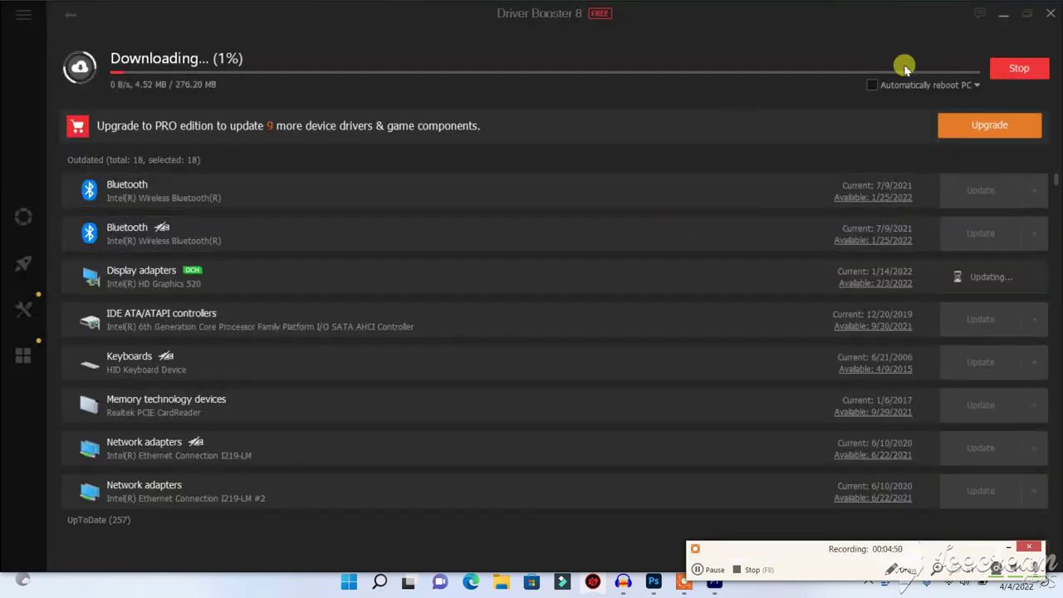
{"action": "left_click", "coordinate": [1001, 68]}
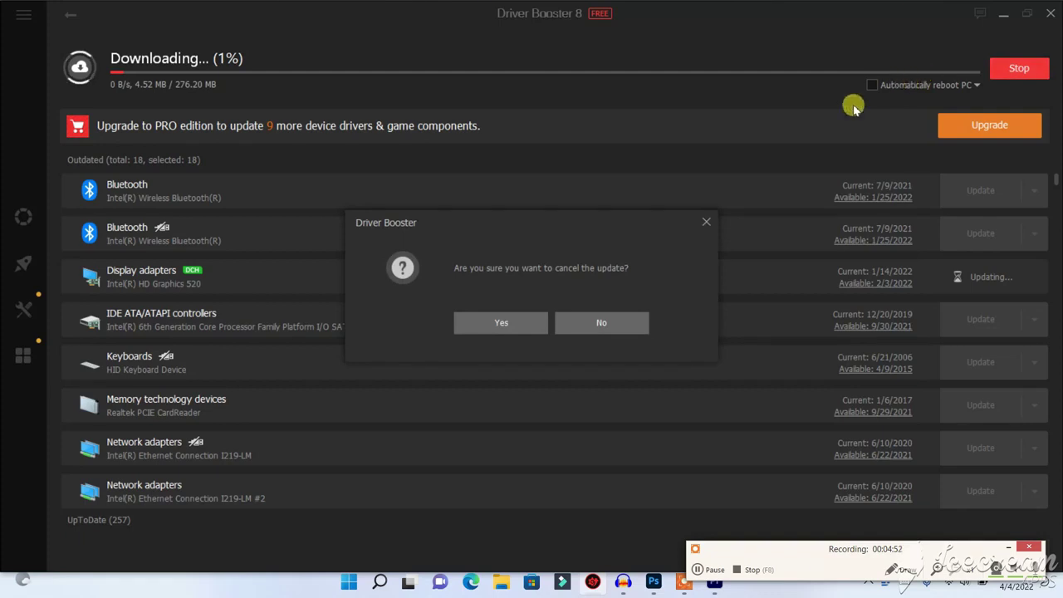
{"action": "left_click", "coordinate": [480, 325]}
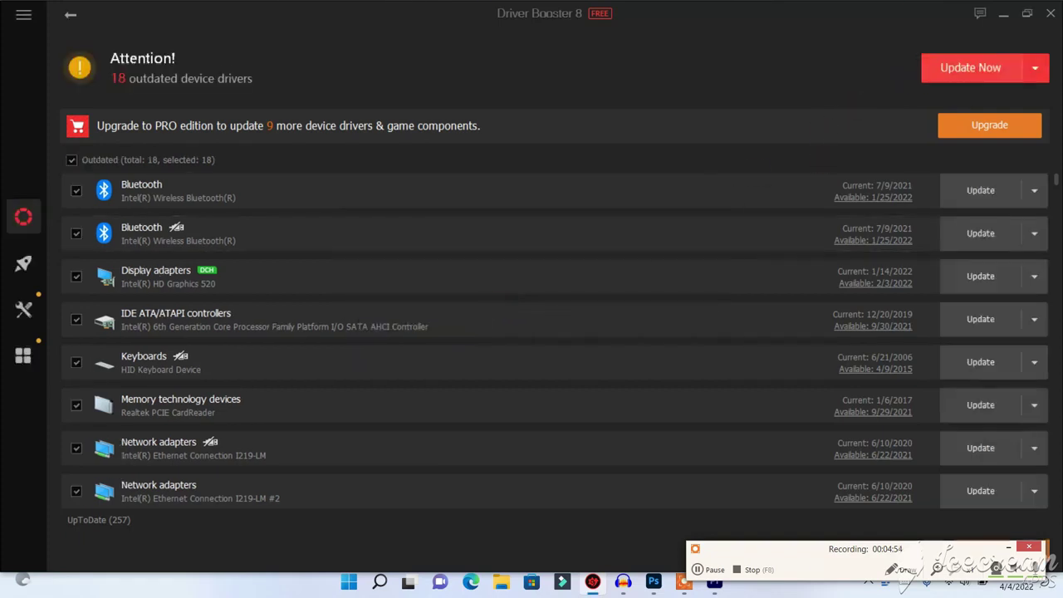